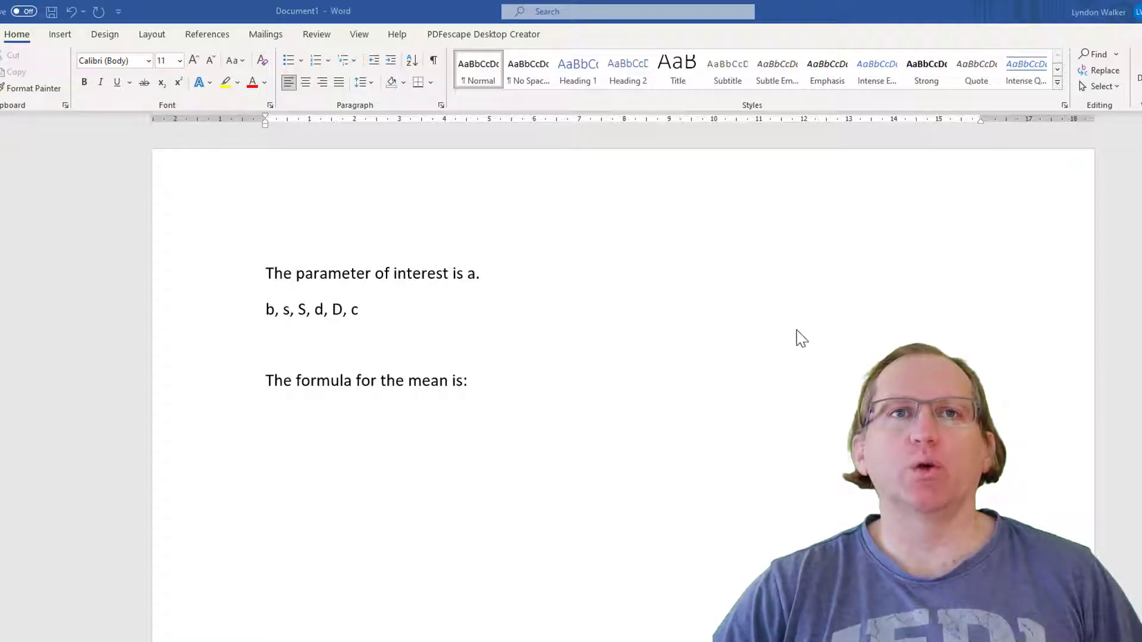
Set the final 'a' of the first sentence in Symbol font so it becomes α.
double_click(474, 273)
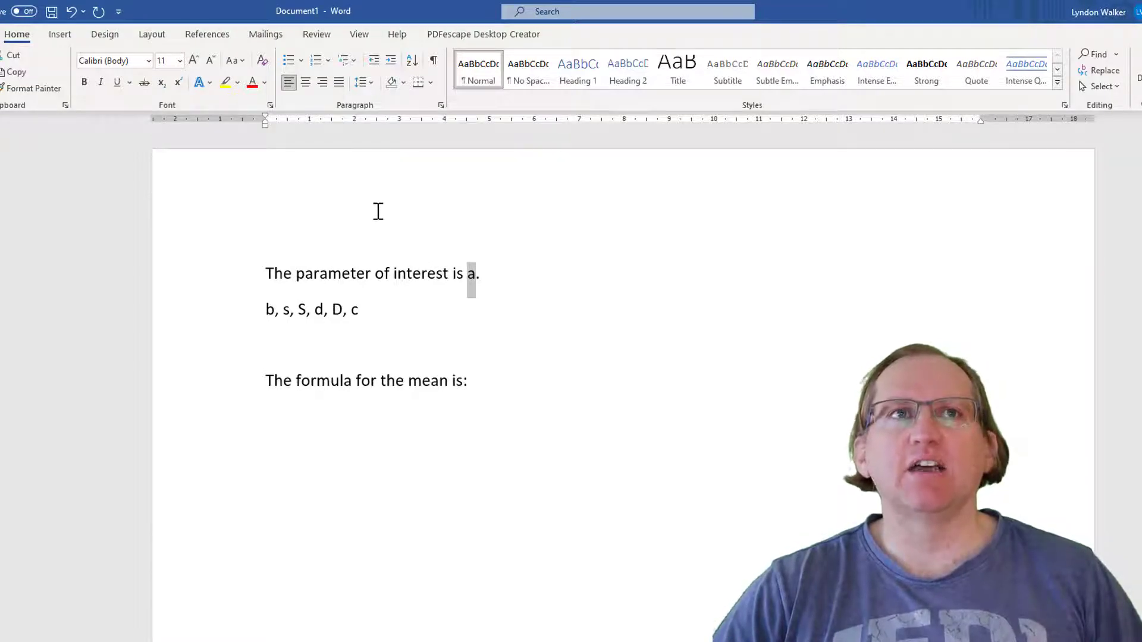
click(148, 61)
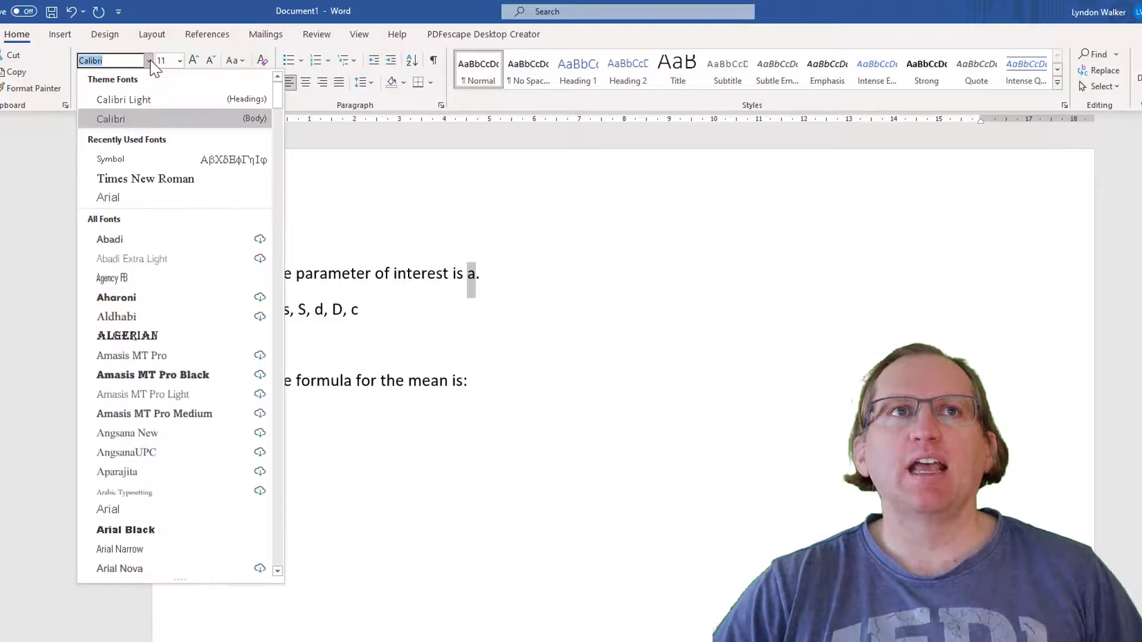
click(141, 159)
click(498, 267)
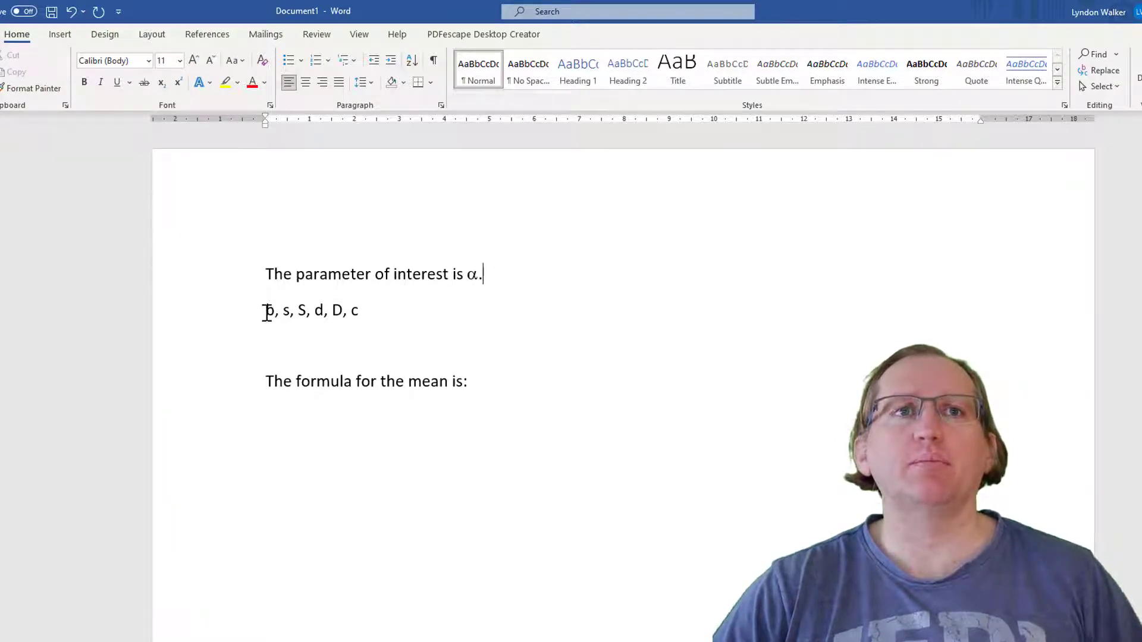
Apply Symbol font to the line b, s, S, d, D, c, turning it into β, σ, Σ, δ, Δ, χ.
drag(267, 312, 364, 314)
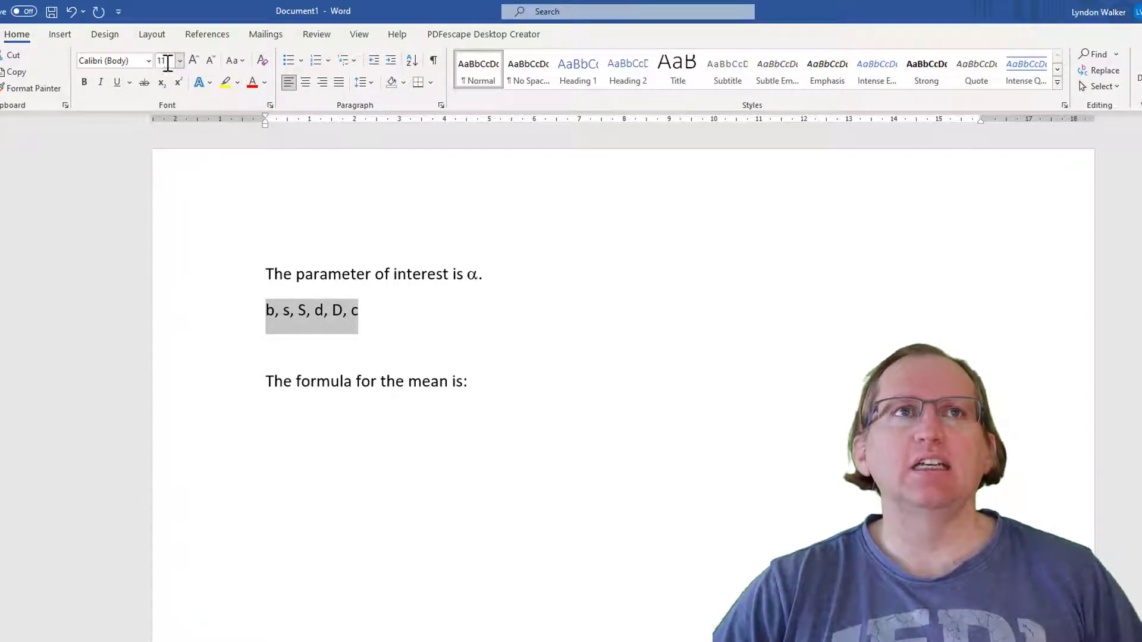
click(149, 60)
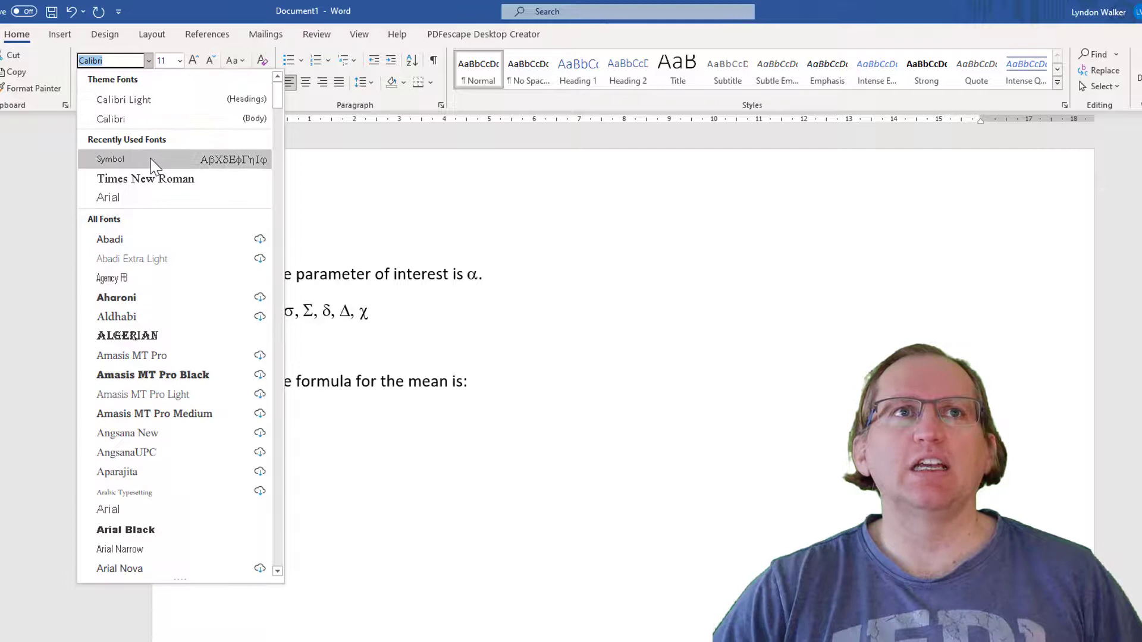
click(111, 158)
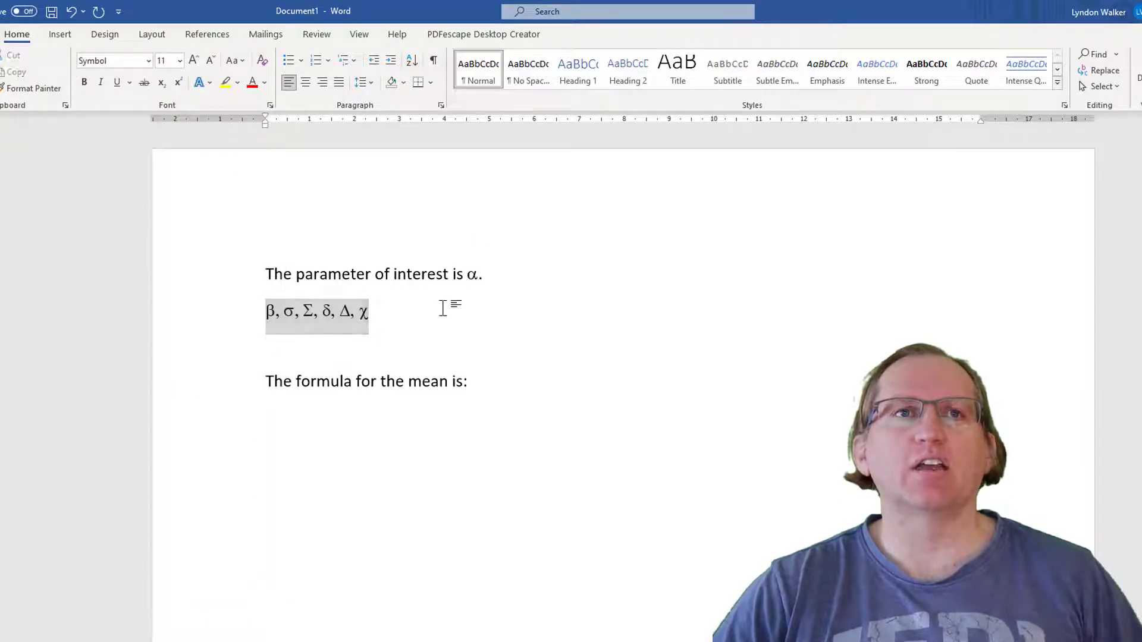
click(417, 310)
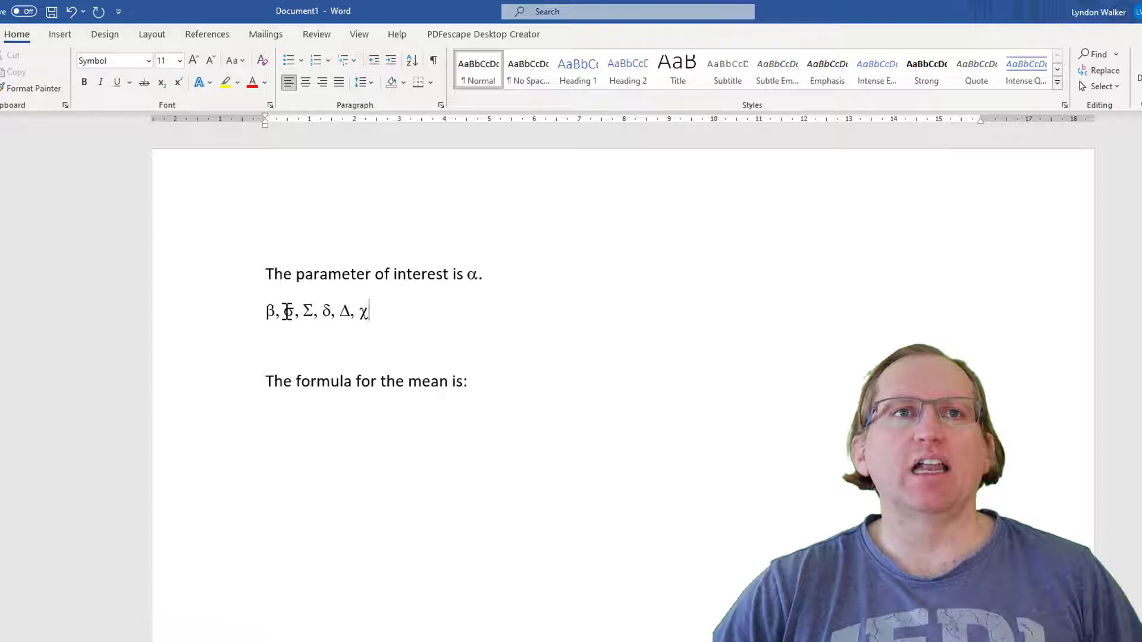
click(287, 310)
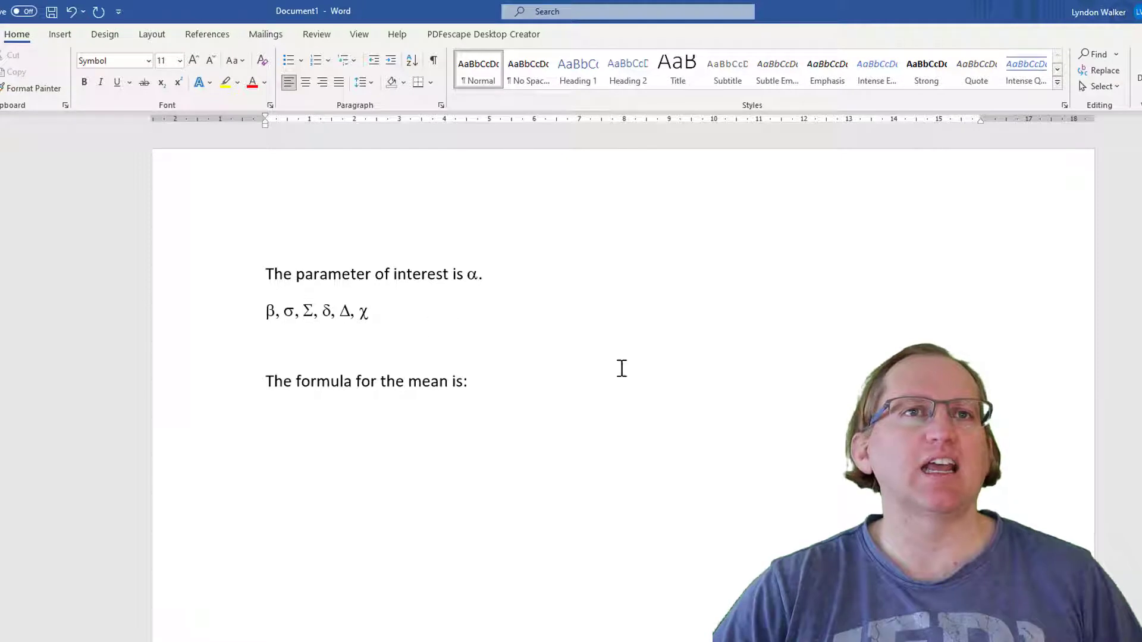
Insert a new blank equation after 'The formula for the mean is:'.
click(576, 382)
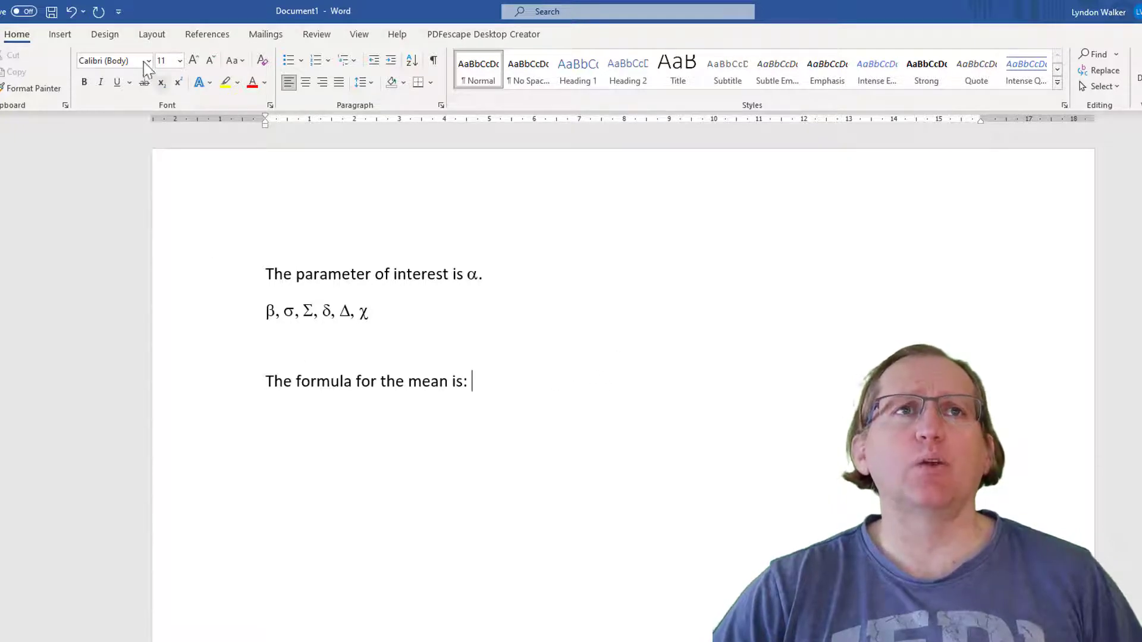
click(60, 34)
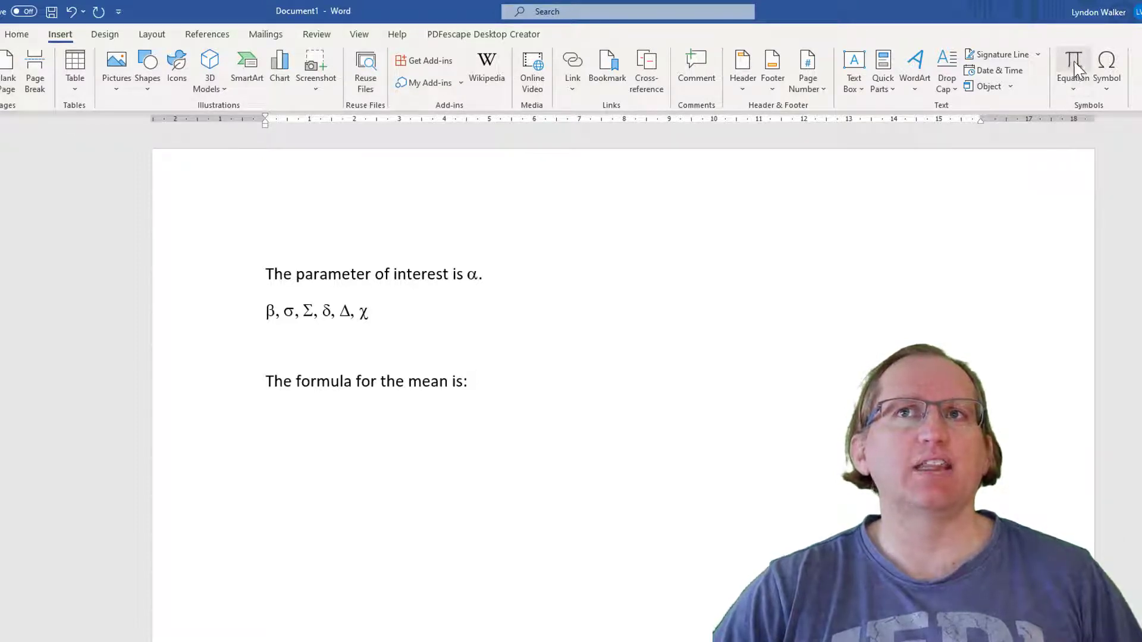
click(1072, 92)
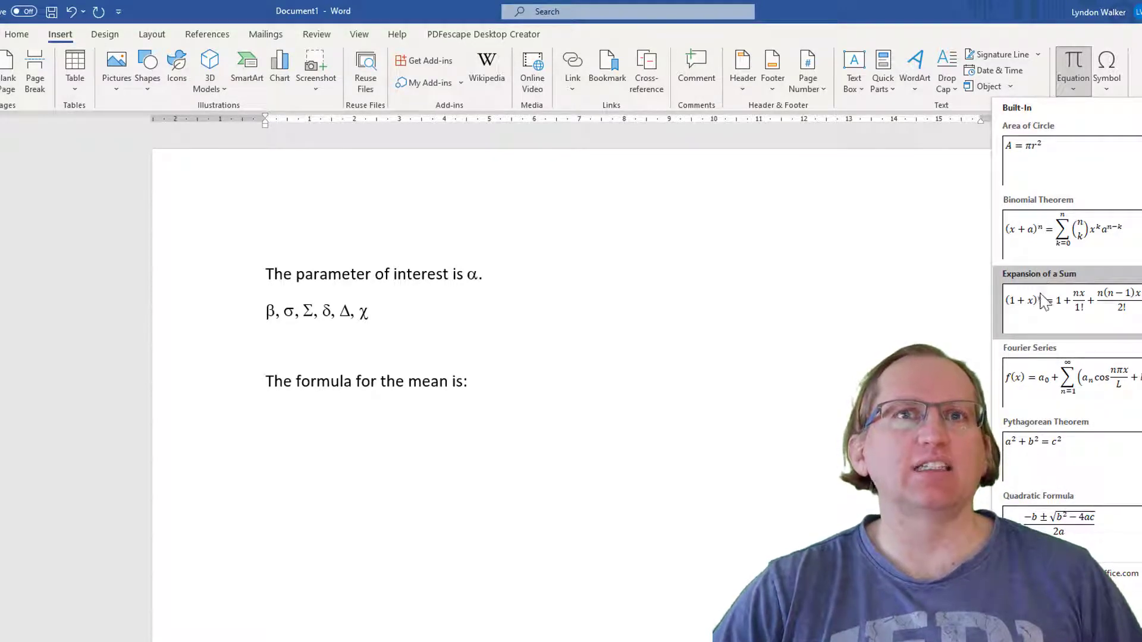
click(1073, 61)
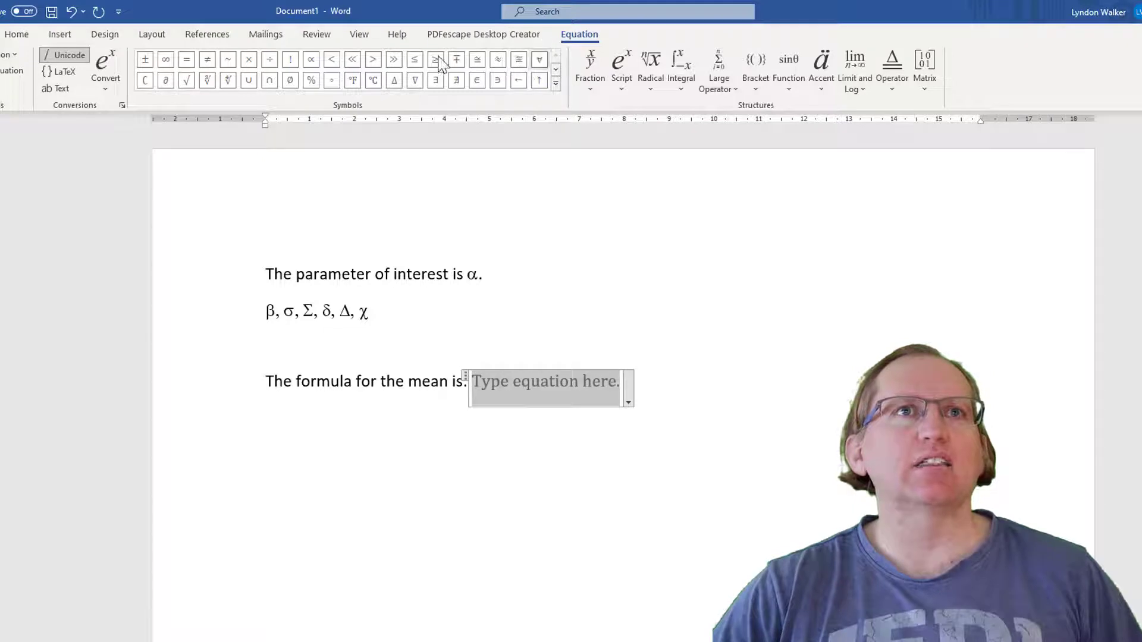
click(556, 84)
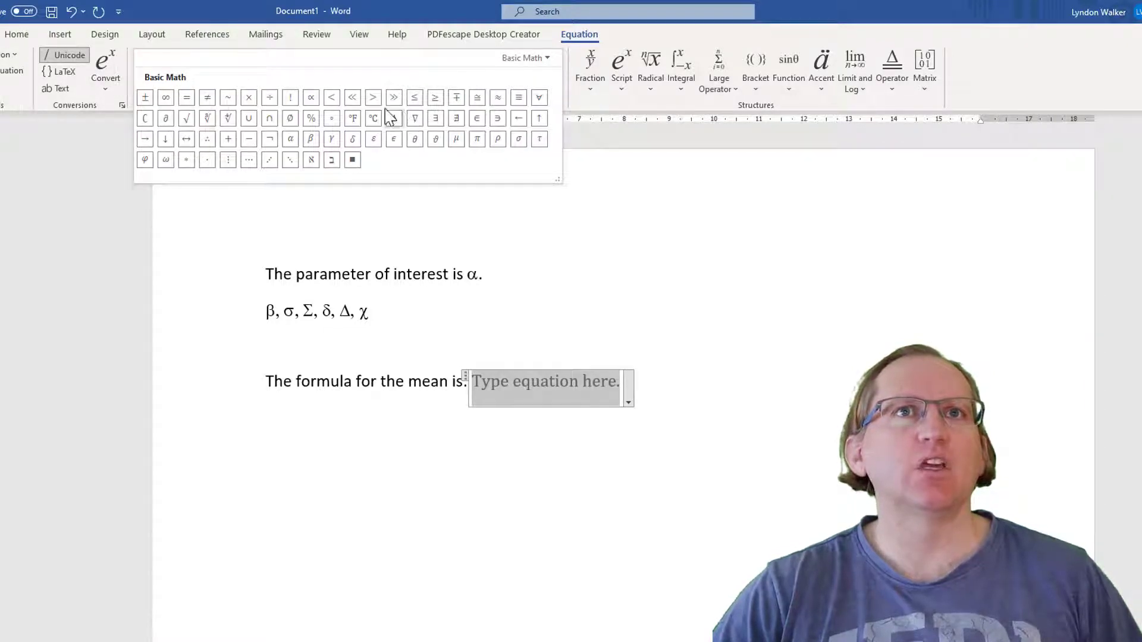
click(528, 60)
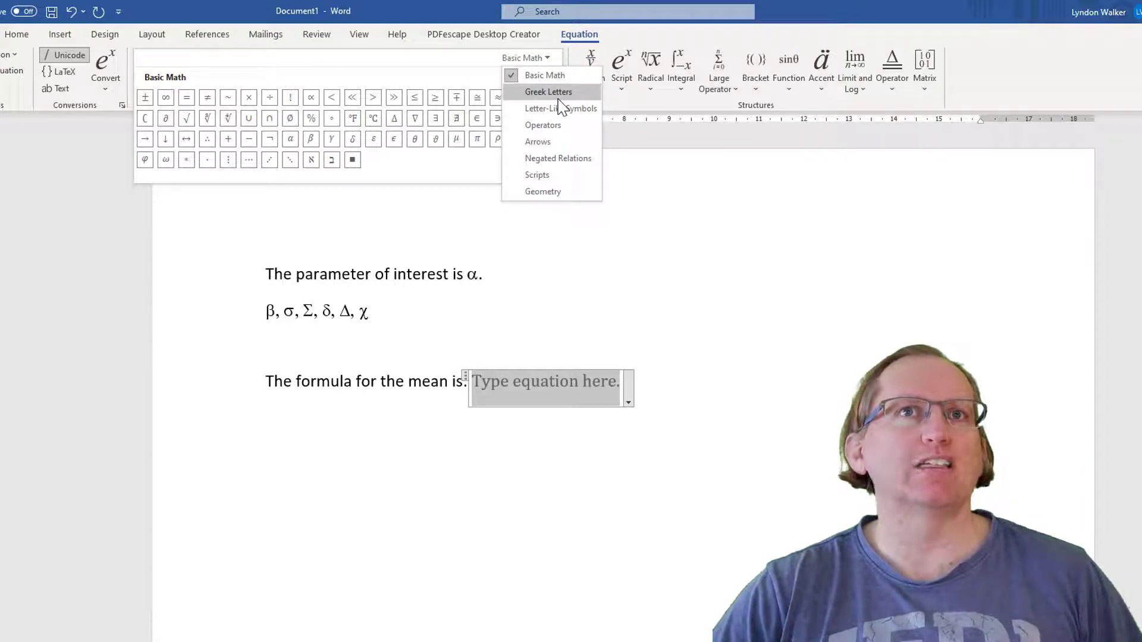
click(645, 41)
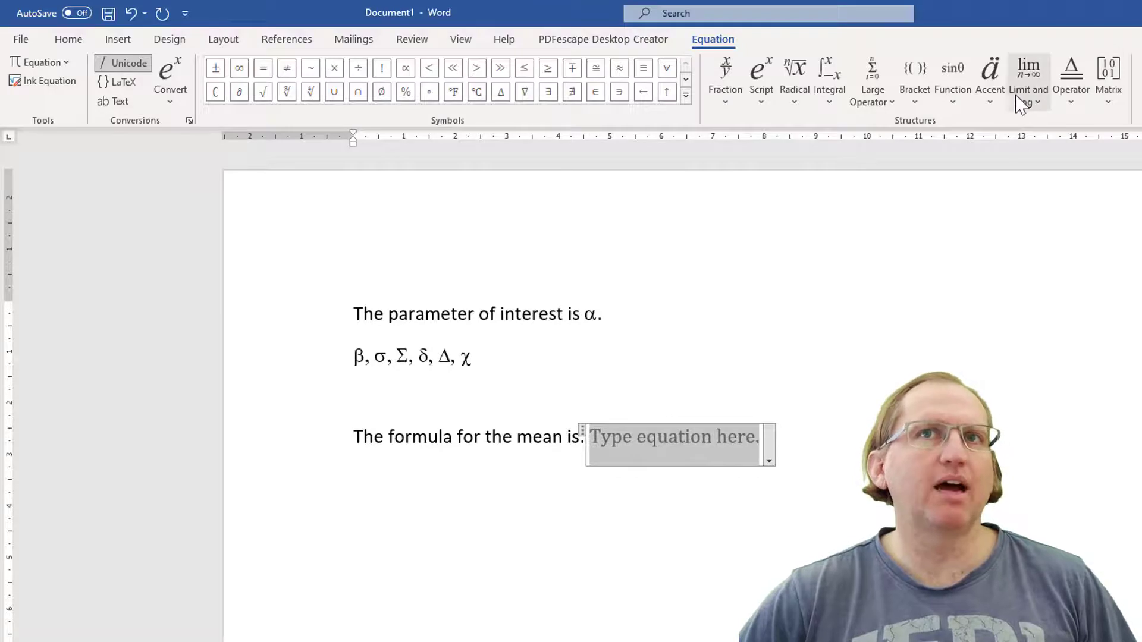
Enter x with a bar accent (x̄) in the equation; an added equals sign is removed again.
click(993, 98)
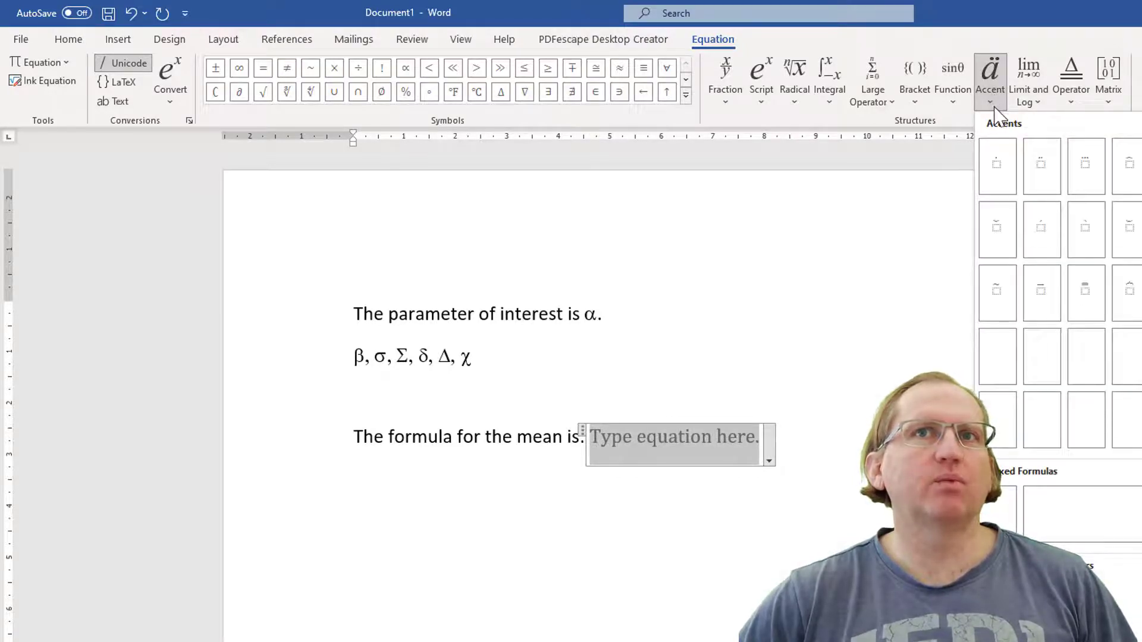
click(1039, 291)
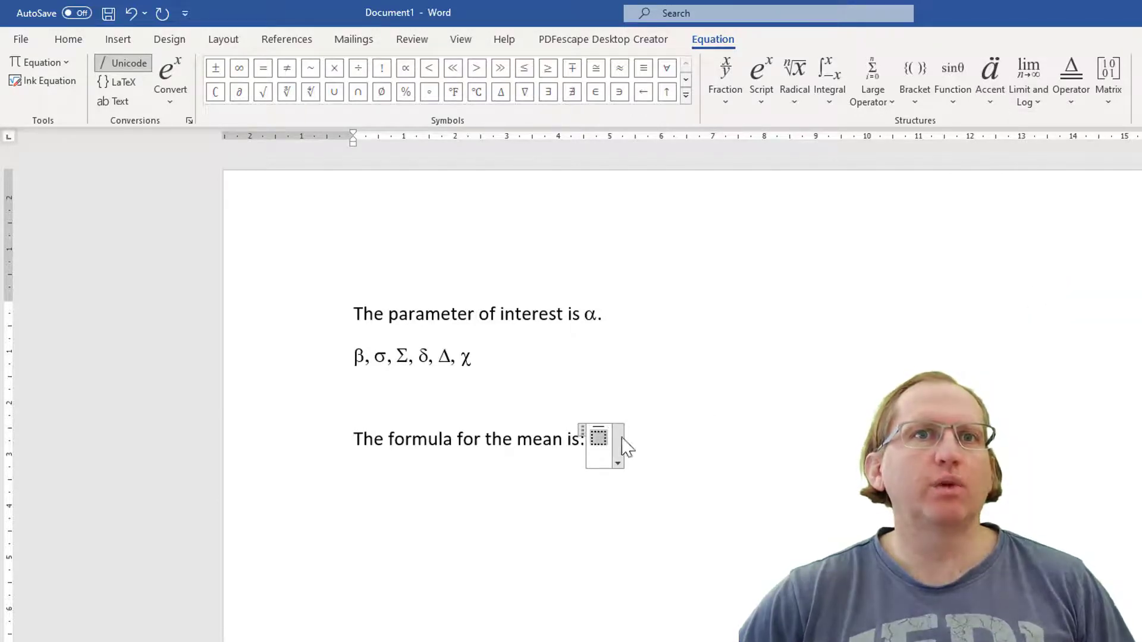
text(x̄)
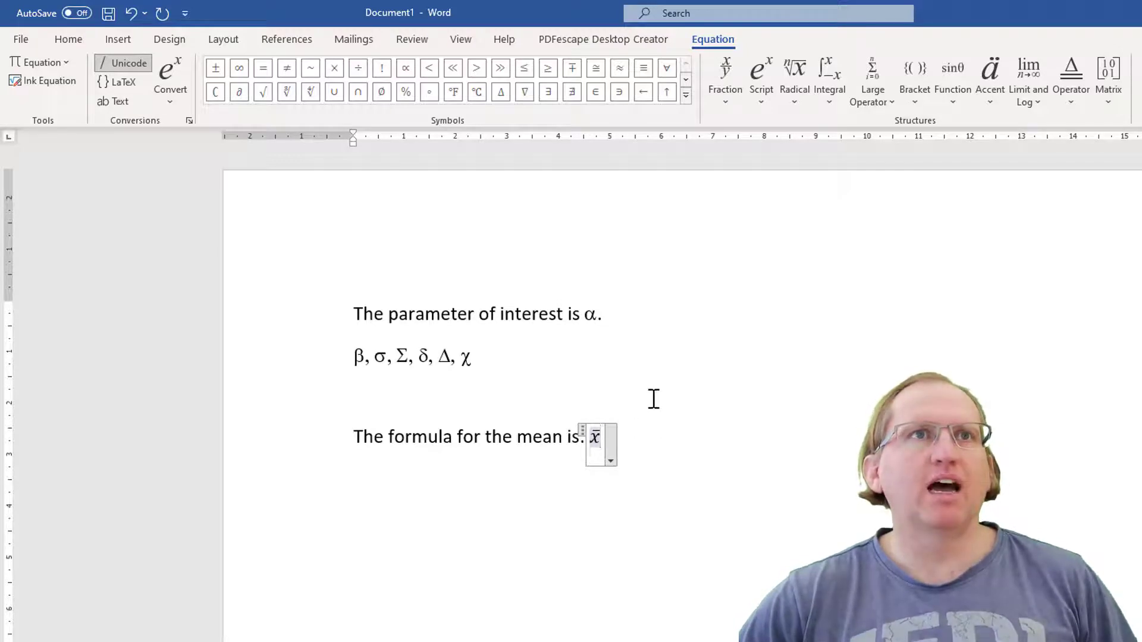
click(263, 71)
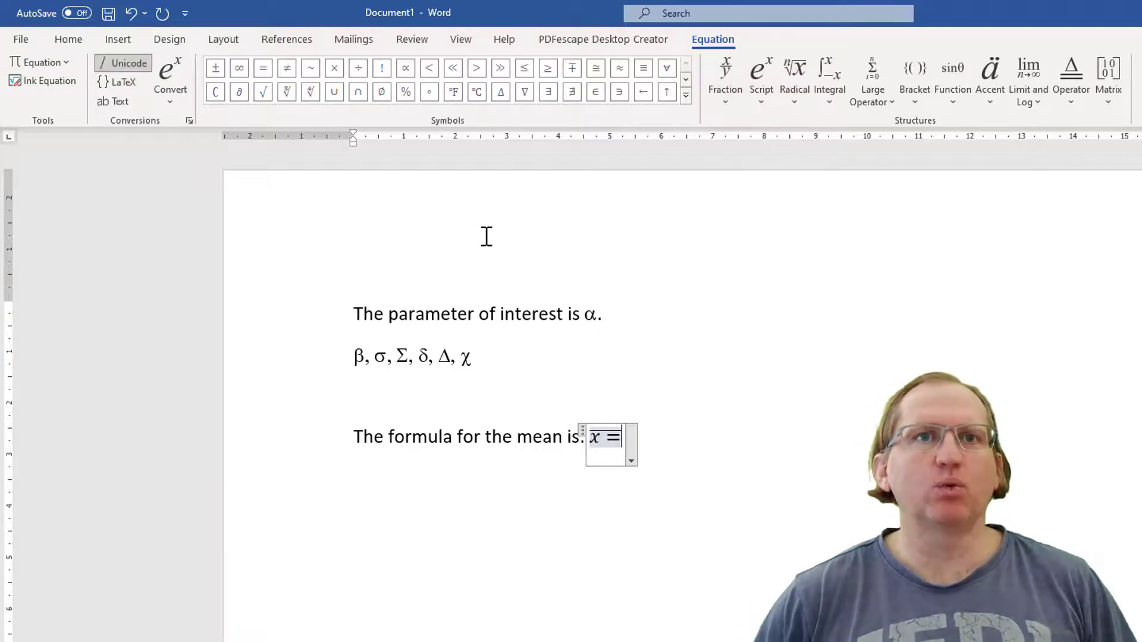
key(BackSpace)
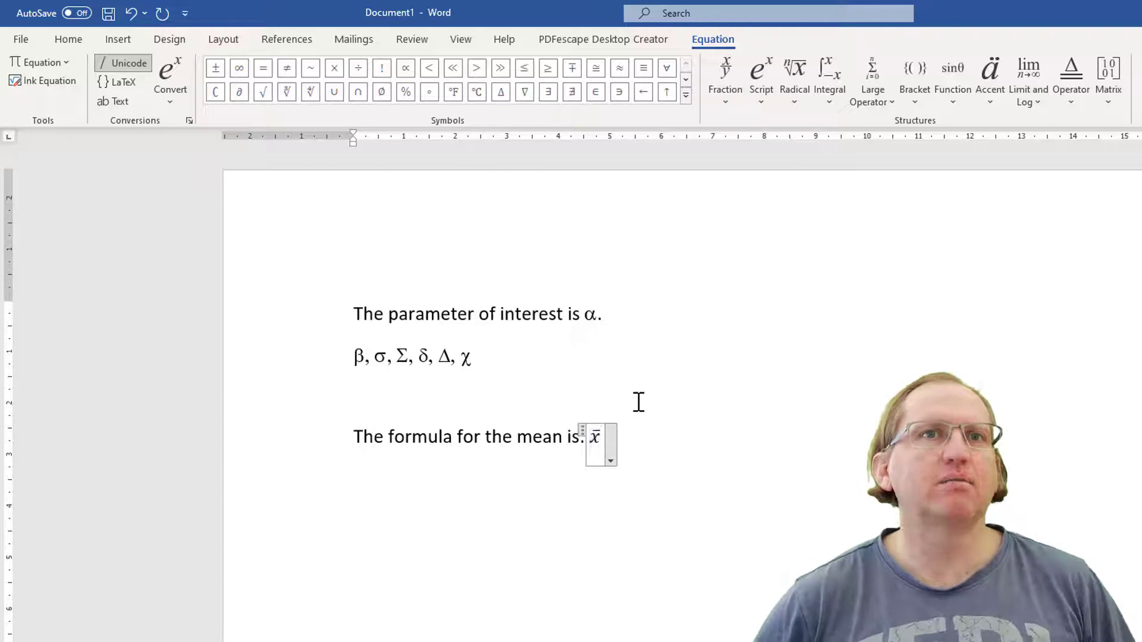
Follow x̄ with '=' and an empty stacked fraction, placing the caret in its numerator.
click(263, 68)
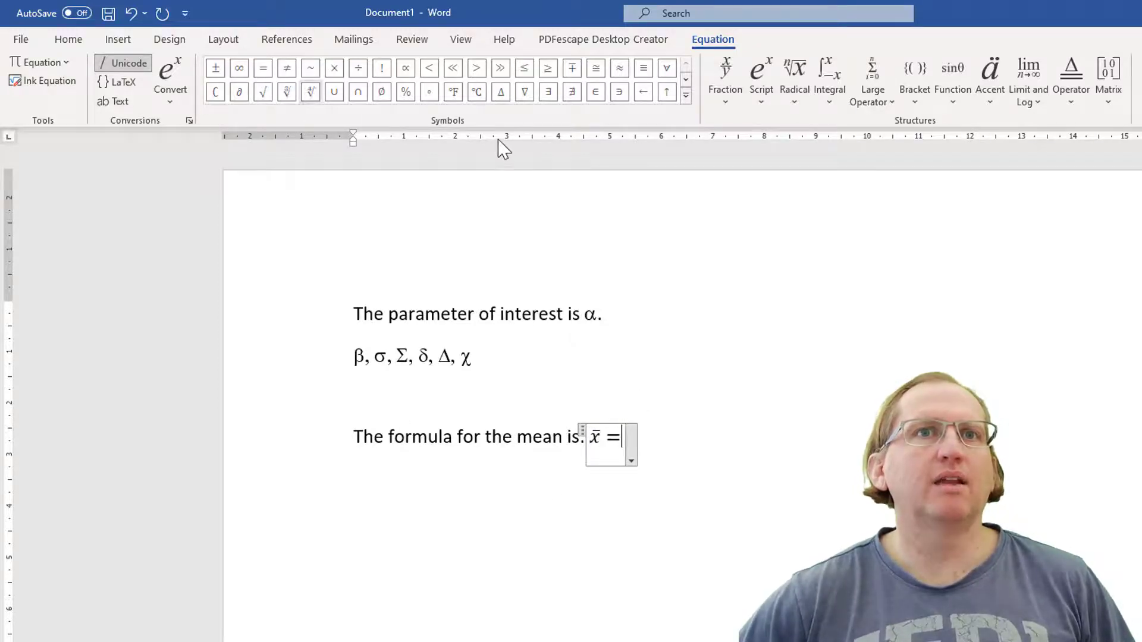
click(727, 101)
click(740, 178)
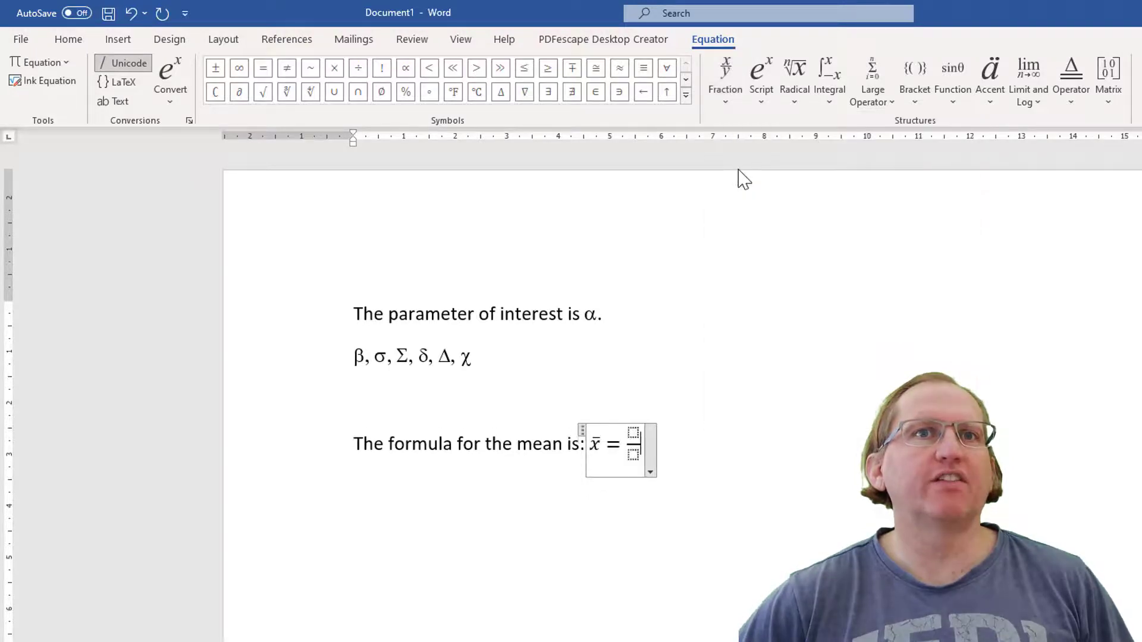
click(632, 432)
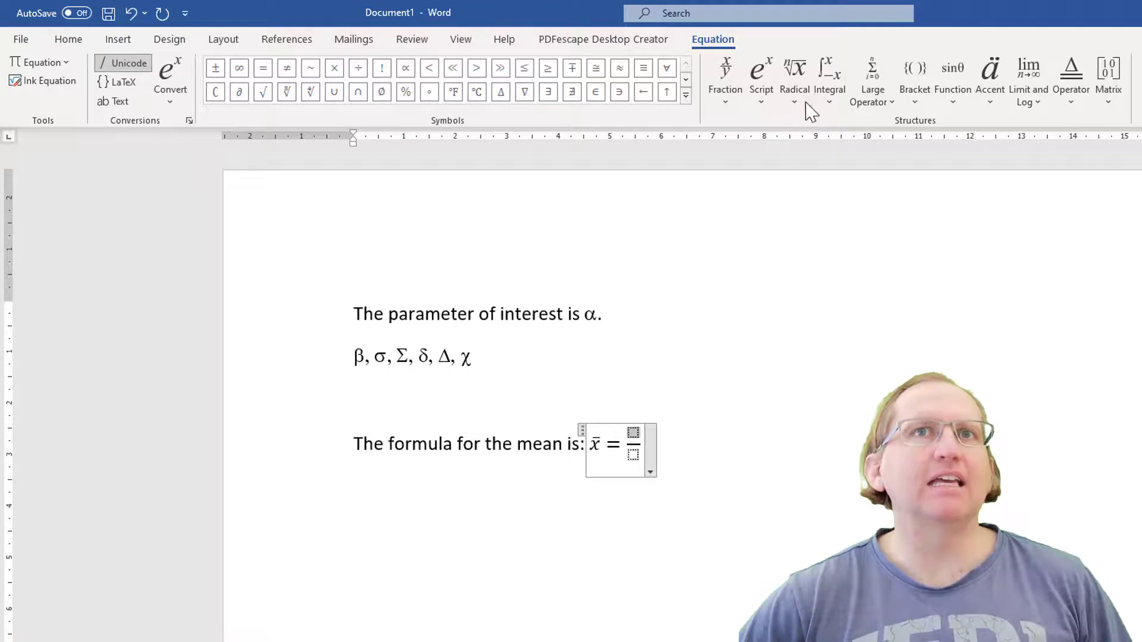
click(882, 111)
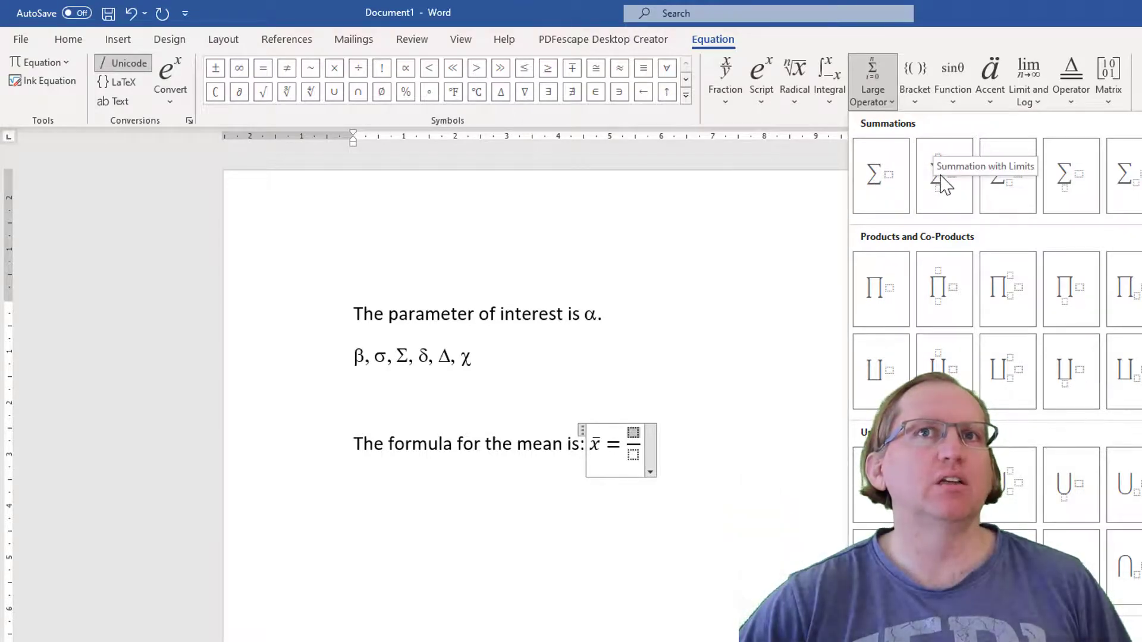
Put a summation with limits i=1 to n into the fraction's numerator.
click(945, 182)
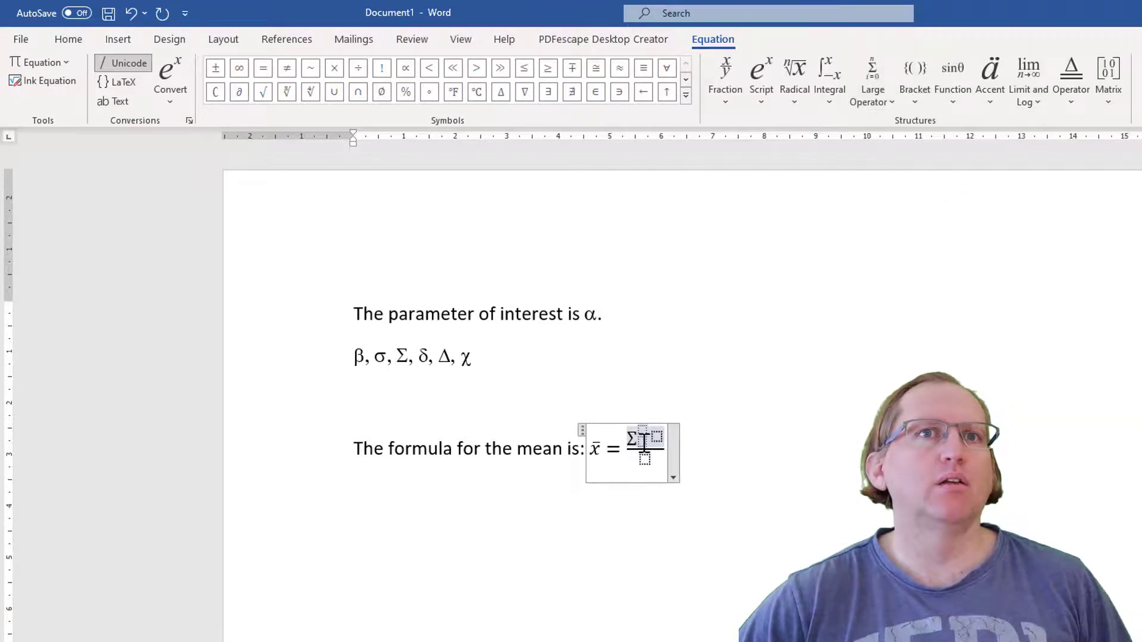
text(i=1}^{)
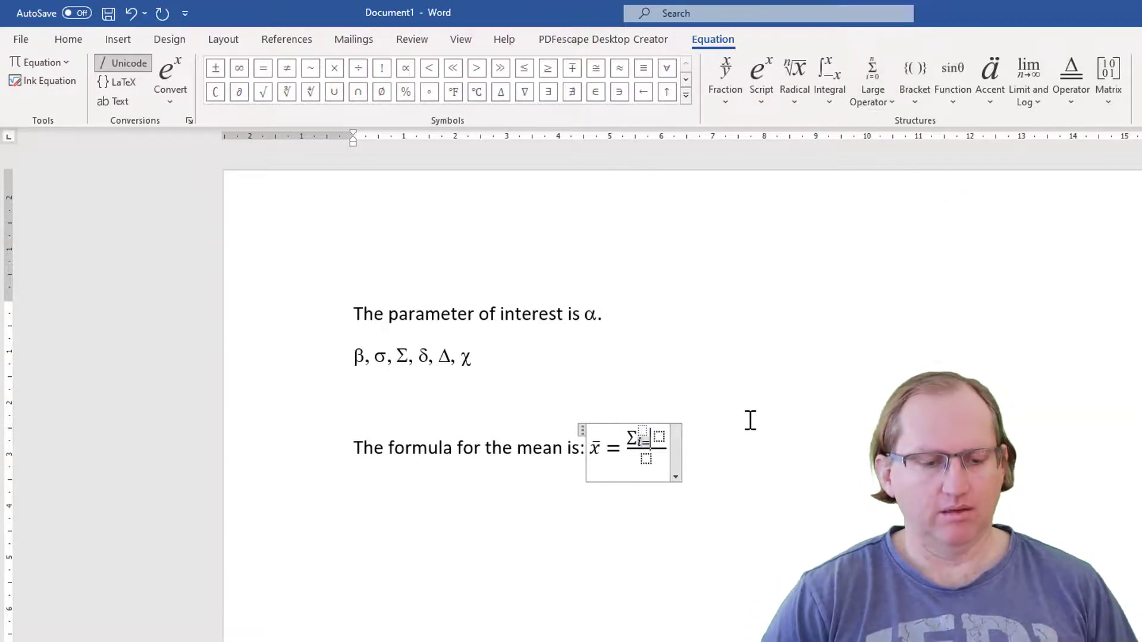
text(n)
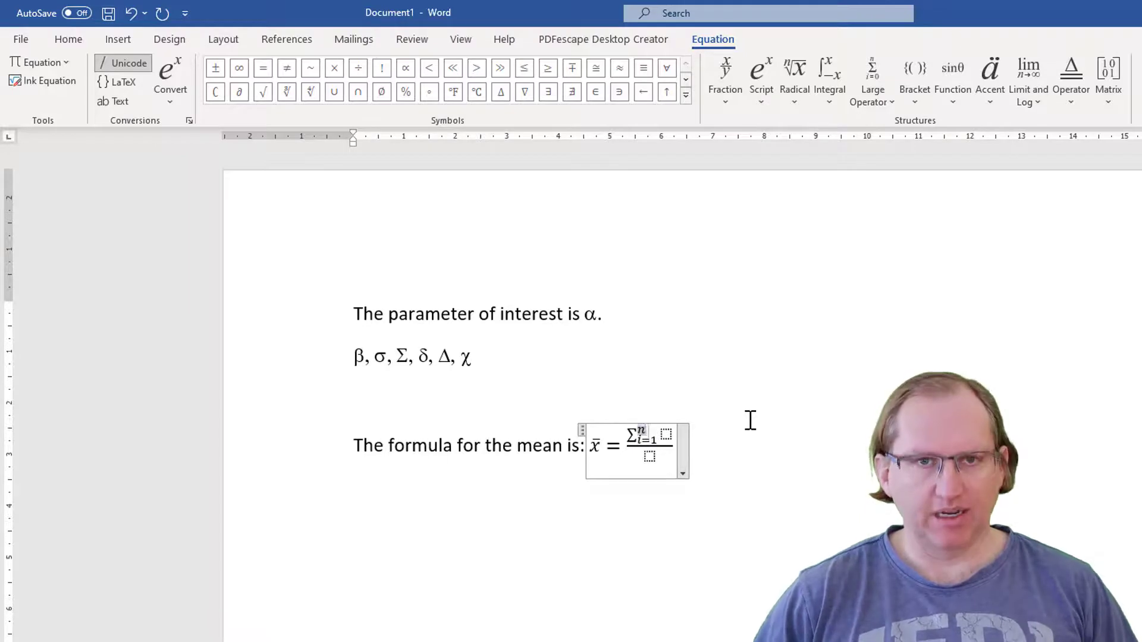
click(666, 434)
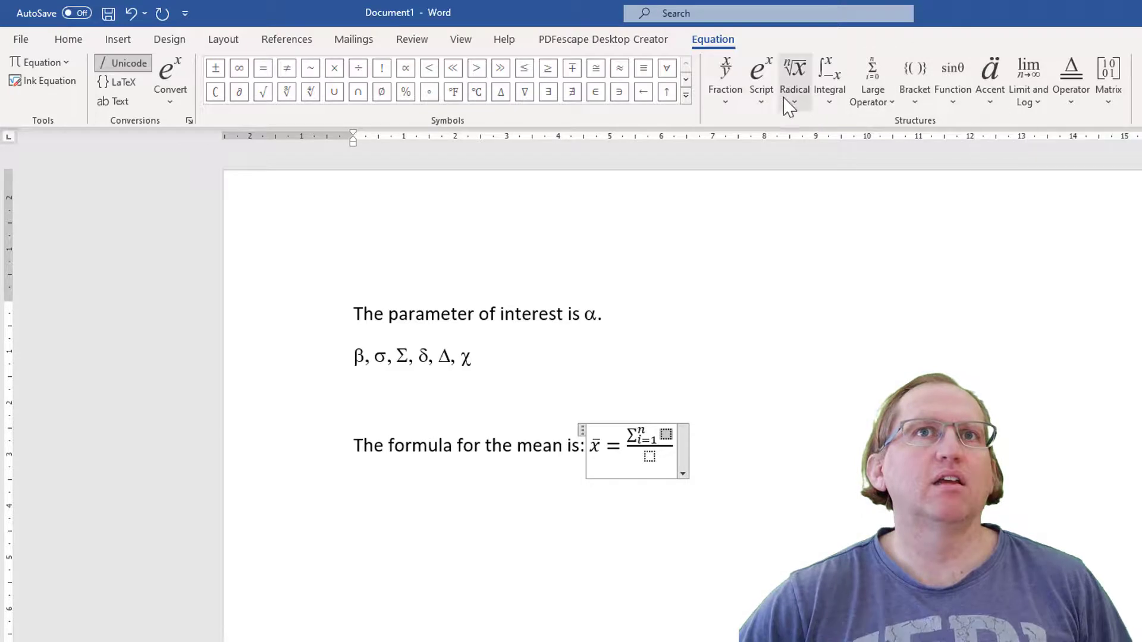
Add subscripted x_i as the summation term and enter n in the denominator.
click(760, 102)
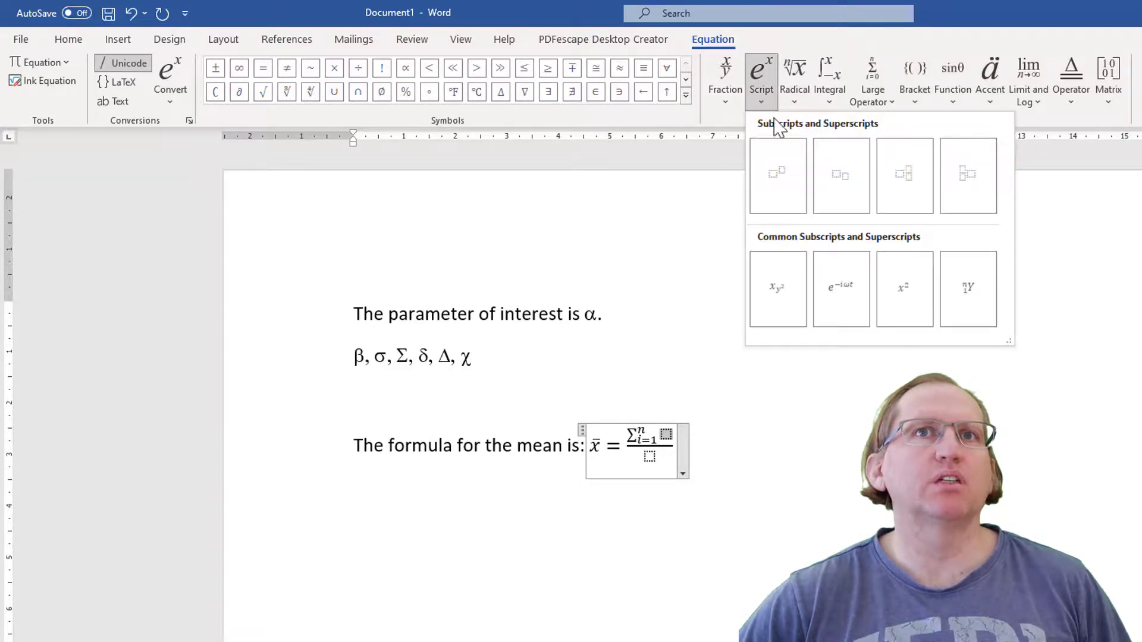
click(852, 177)
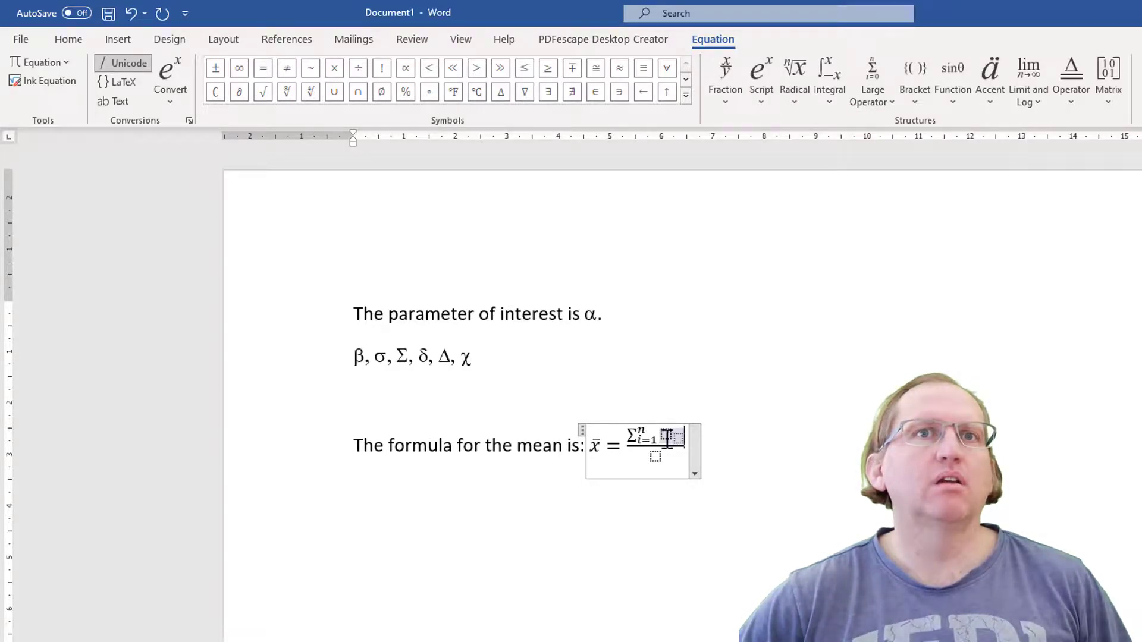
text(x_)
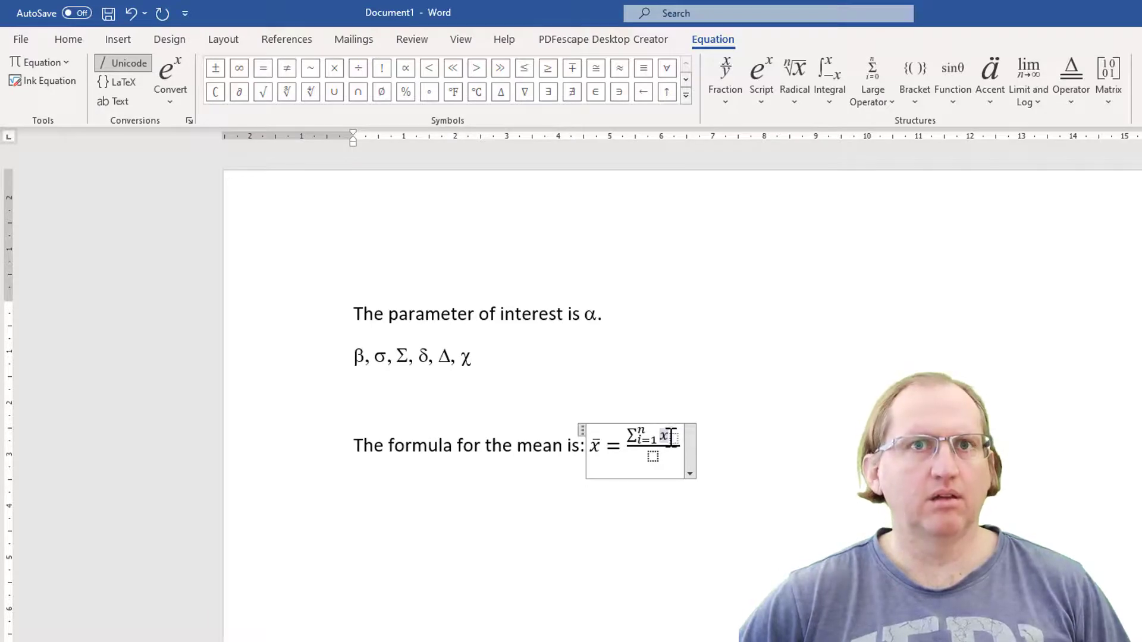
text(i)
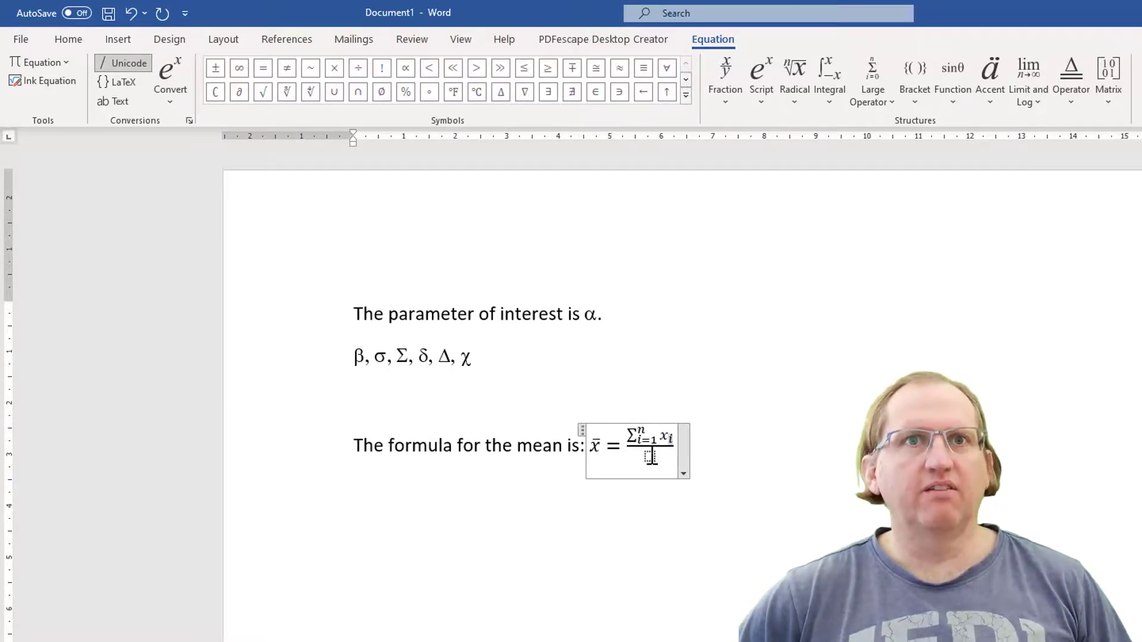
click(649, 456)
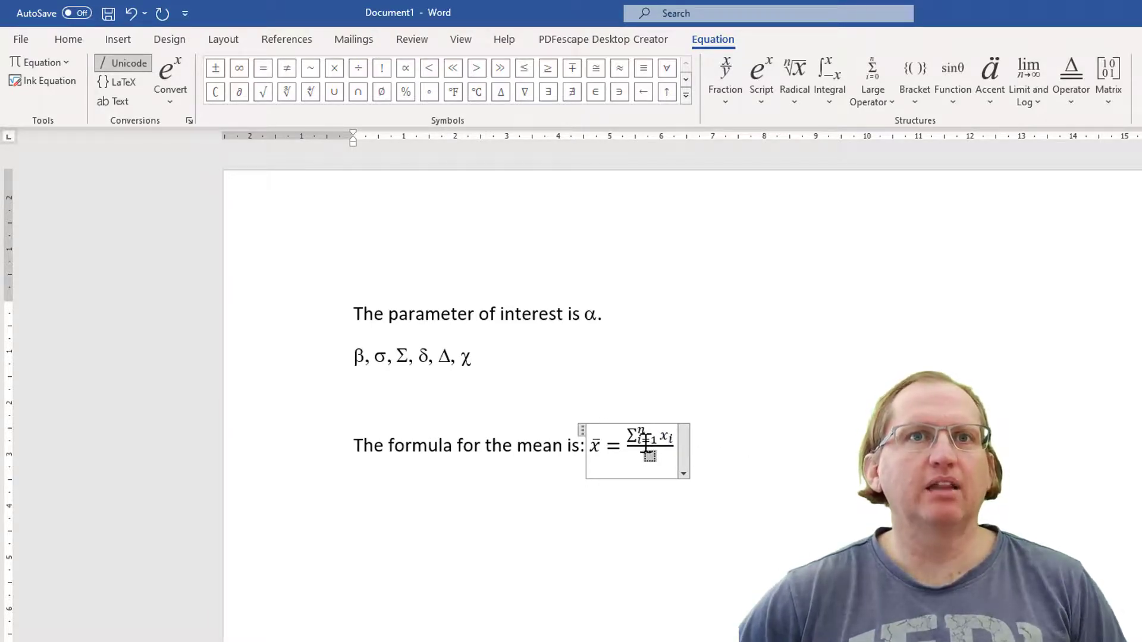
text(n)
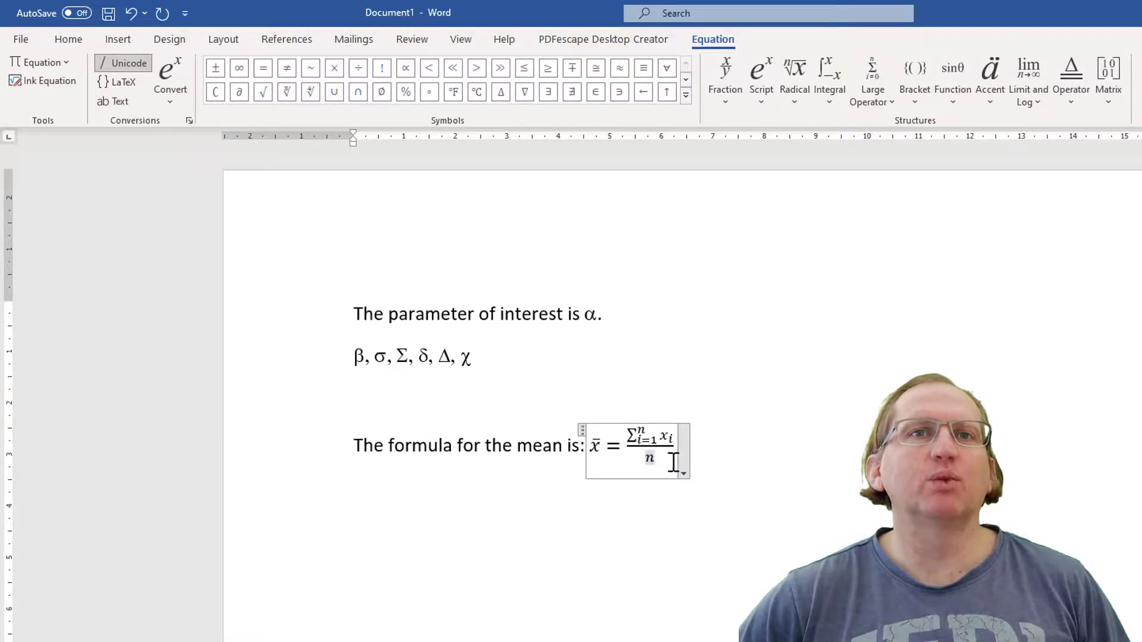
click(739, 449)
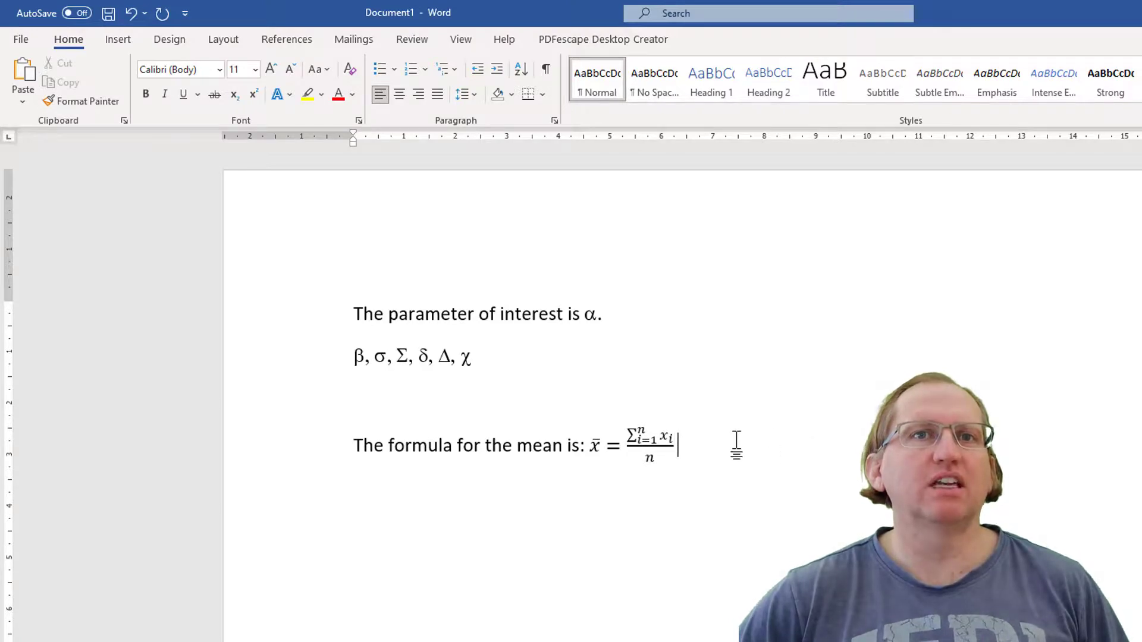
text(dsfsaf)
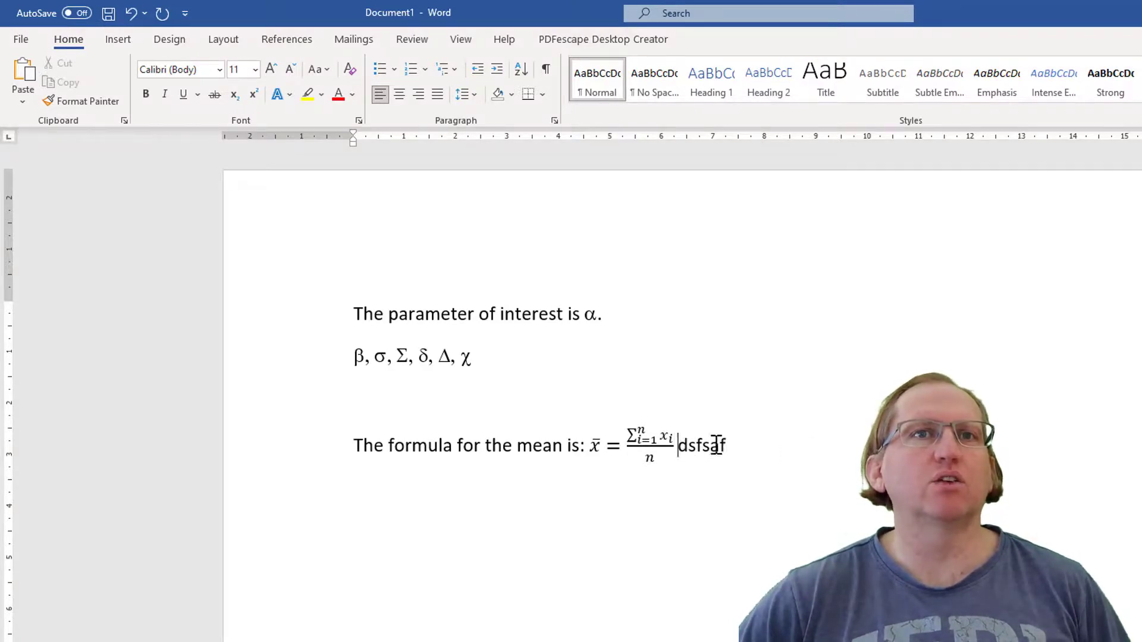
double_click(721, 443)
key(BackSpace)
click(623, 449)
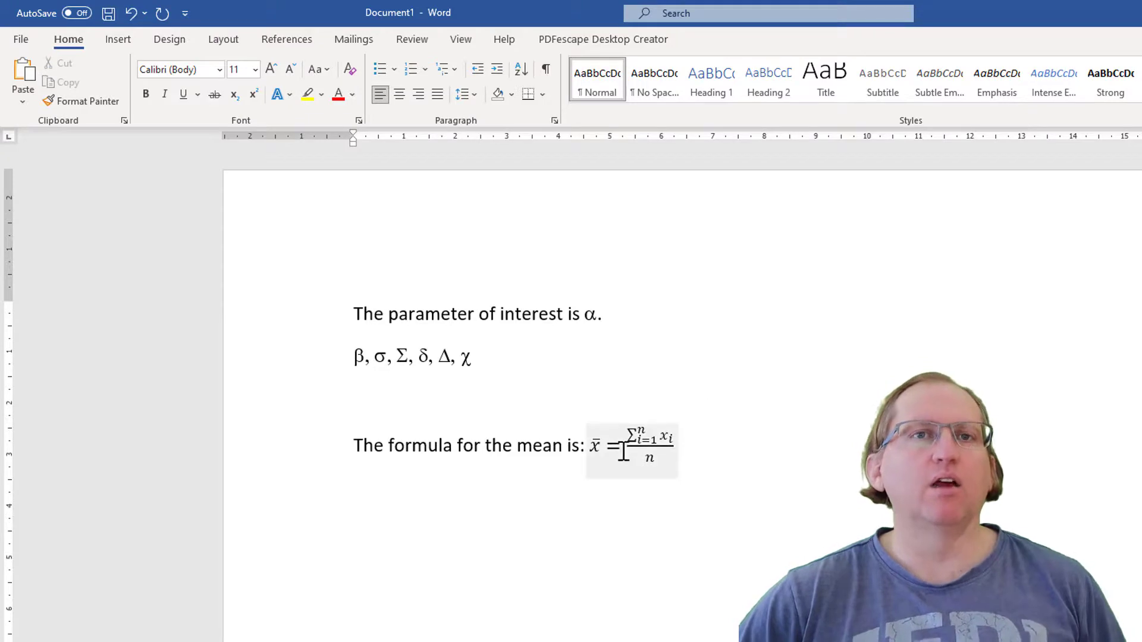
click(661, 452)
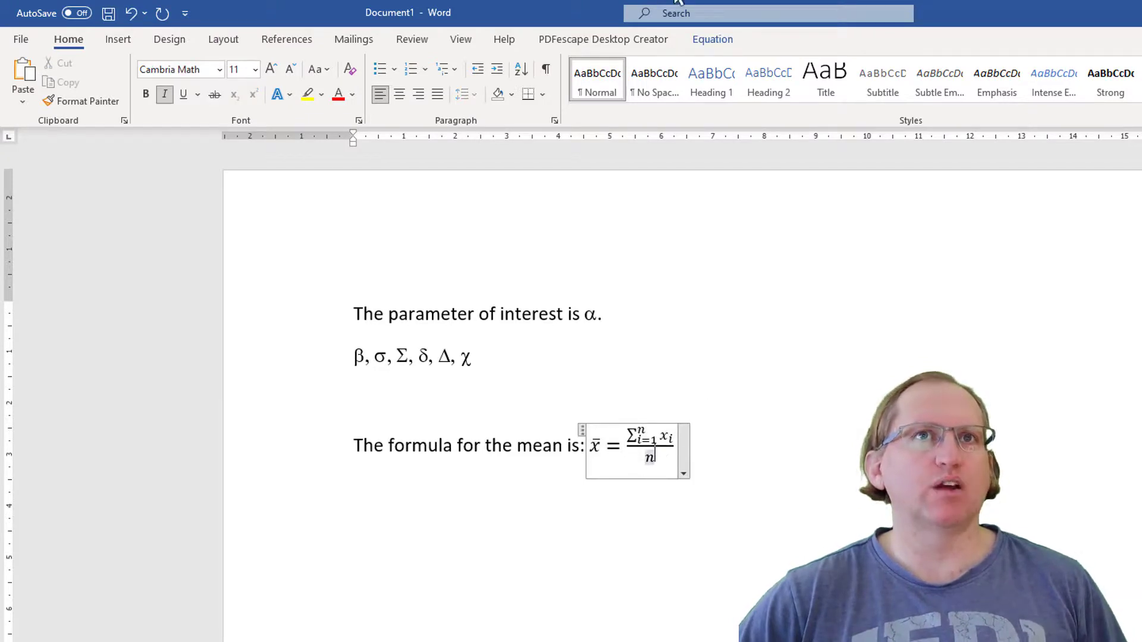
click(712, 39)
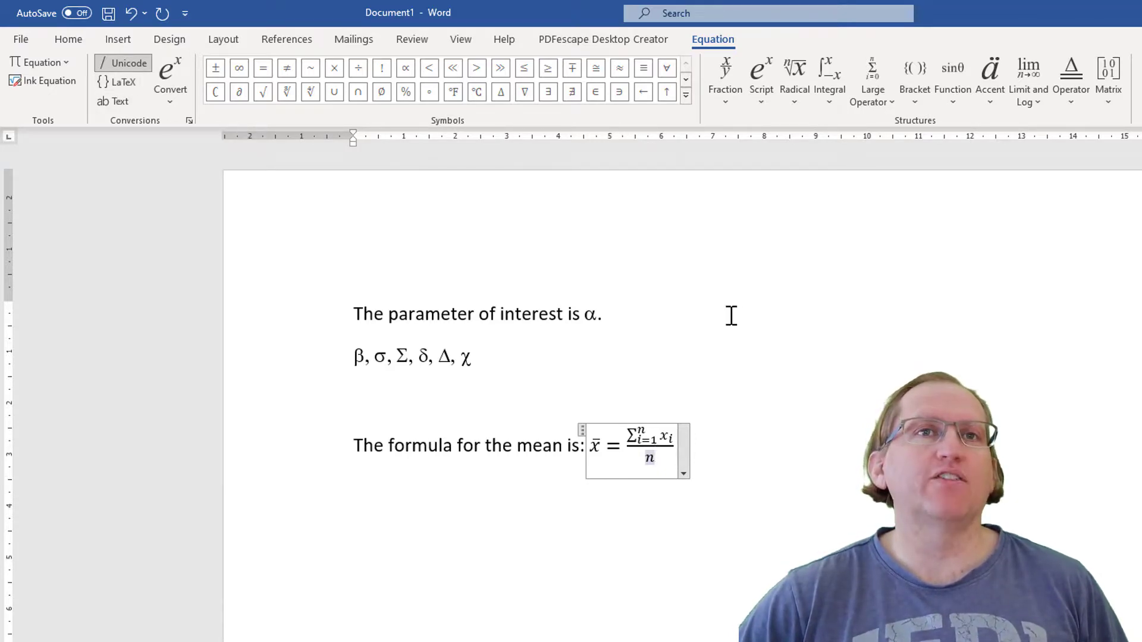
Click in the body text outside the equation to finish editing the mean formula.
click(698, 322)
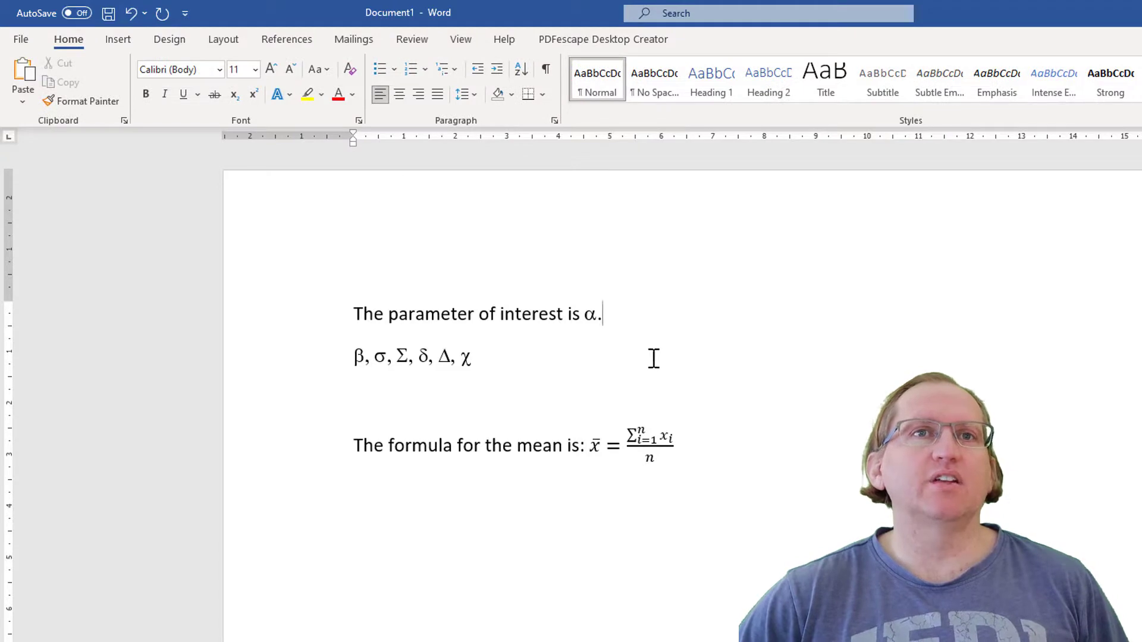